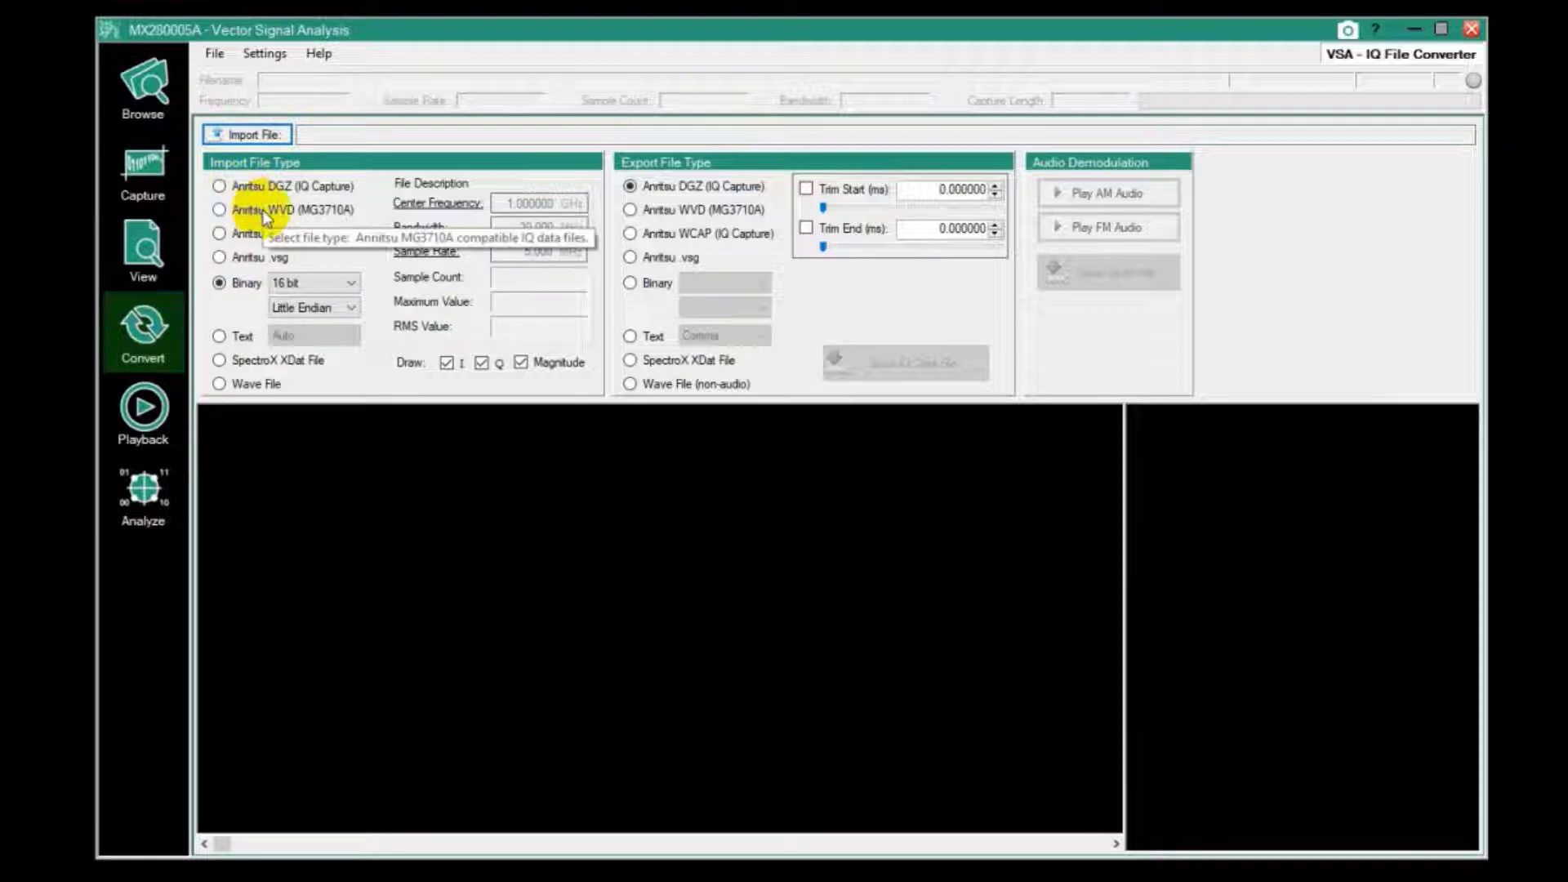
# Import 64QAM.dgzm from Anritsu > IQ Files > Examples using the Anritsu DGZ import type
pyautogui.click(219, 186)
pyautogui.click(243, 134)
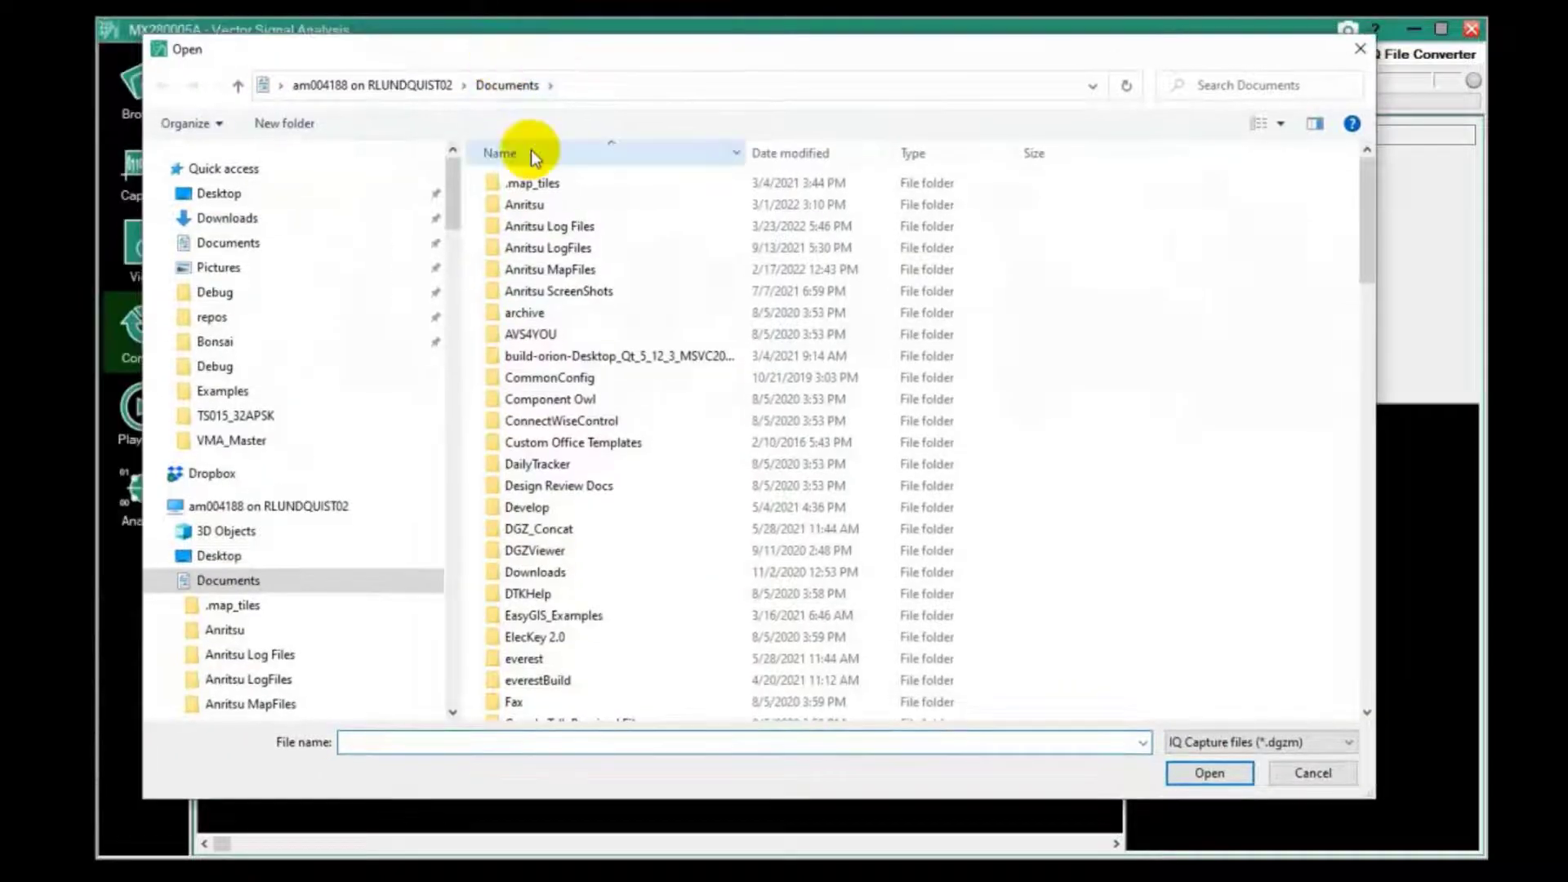
pyautogui.doubleClick(518, 206)
pyautogui.click(532, 249)
pyautogui.doubleClick(533, 249)
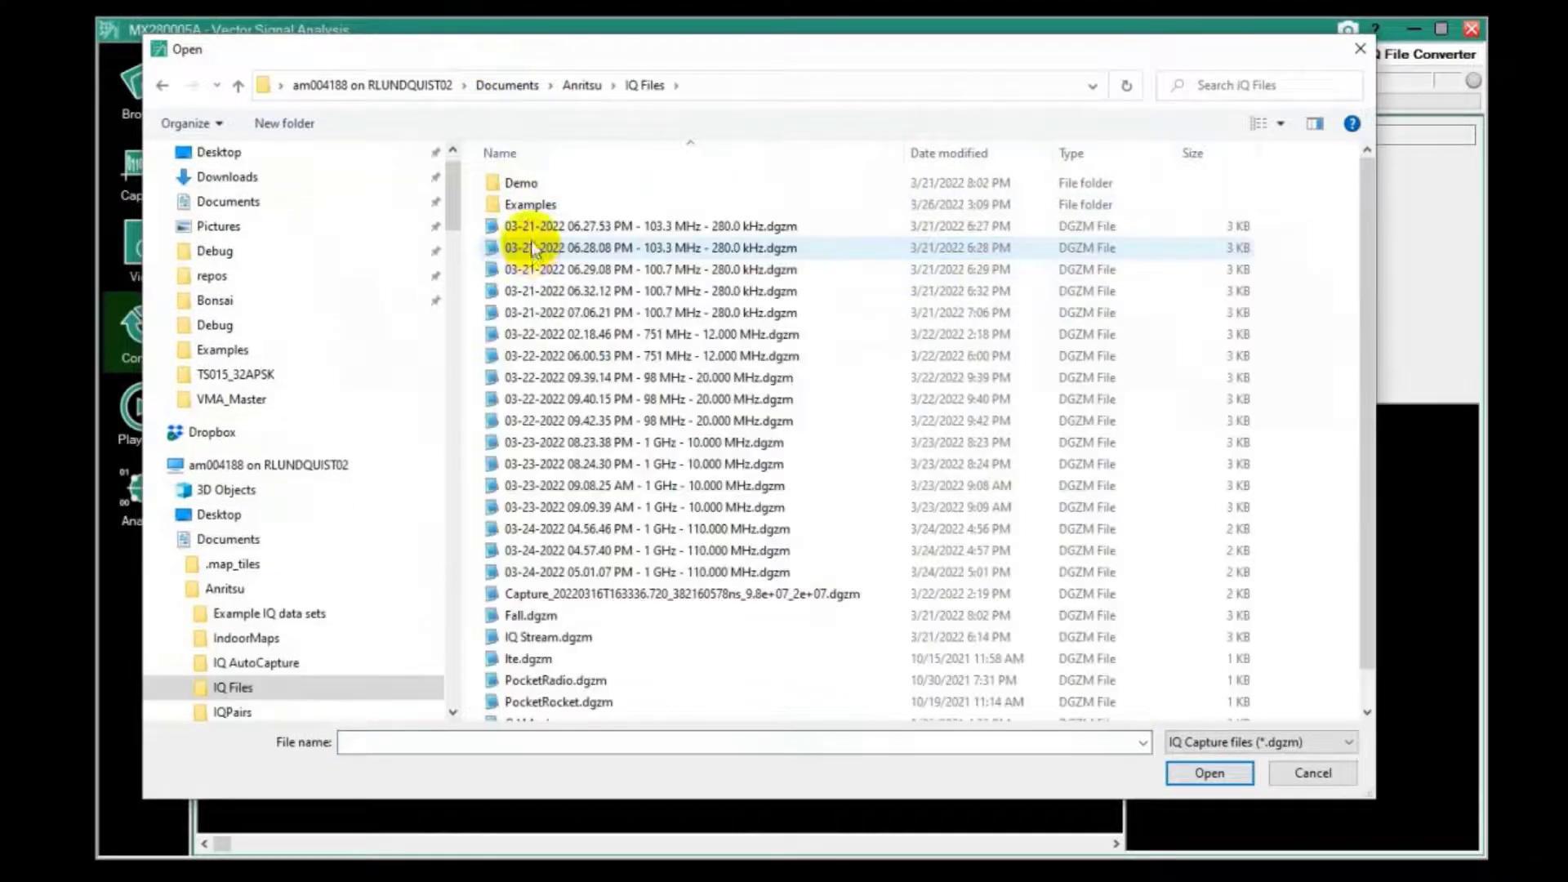
pyautogui.doubleClick(525, 204)
pyautogui.click(545, 229)
pyautogui.doubleClick(545, 228)
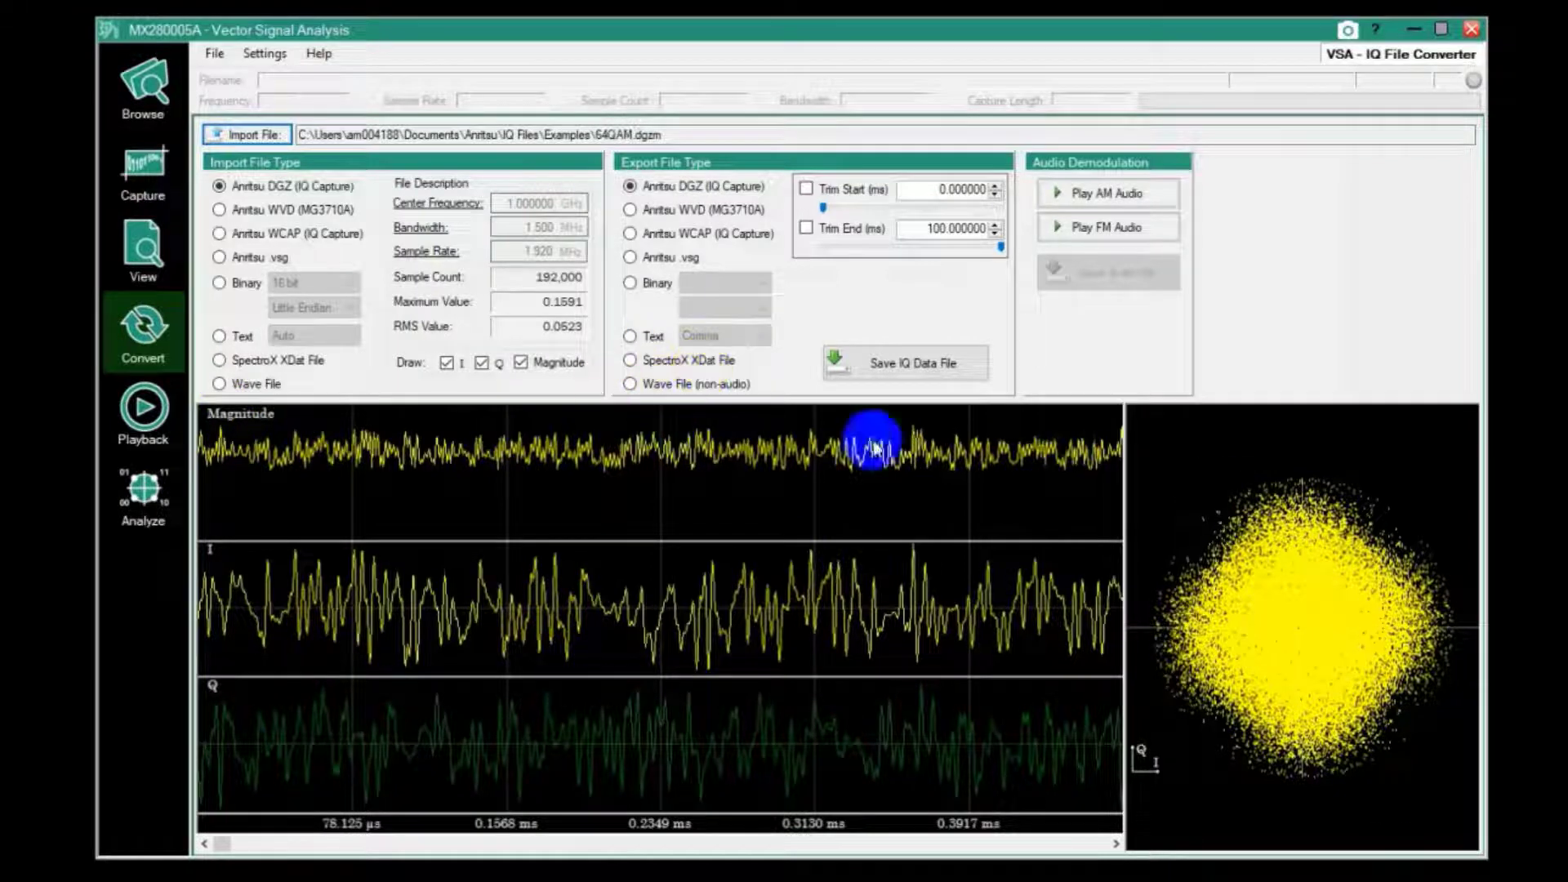
pyautogui.click(447, 363)
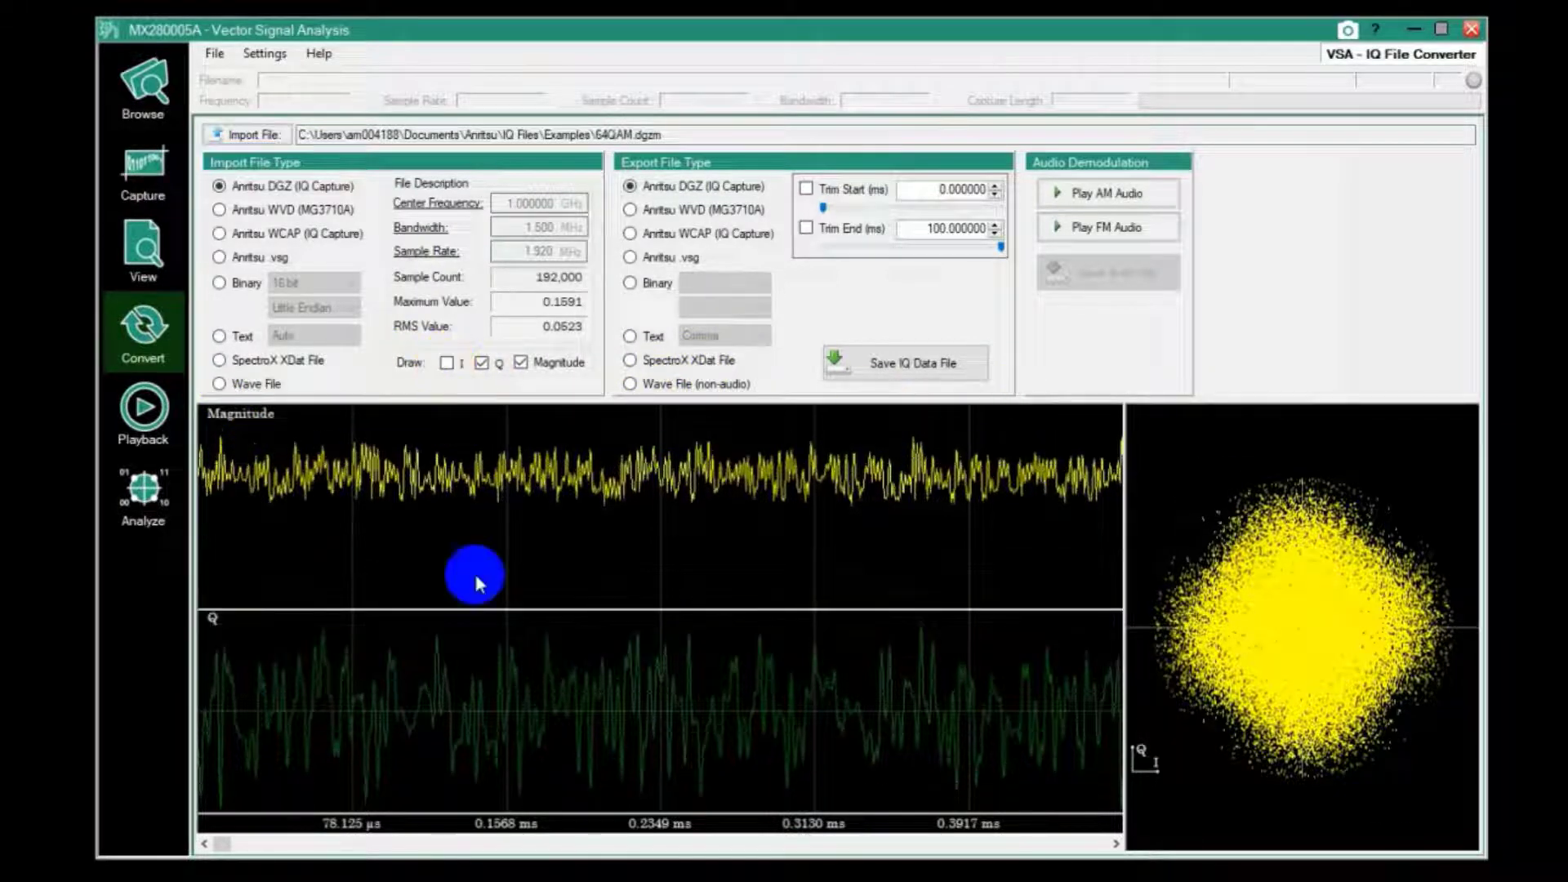
pyautogui.click(484, 365)
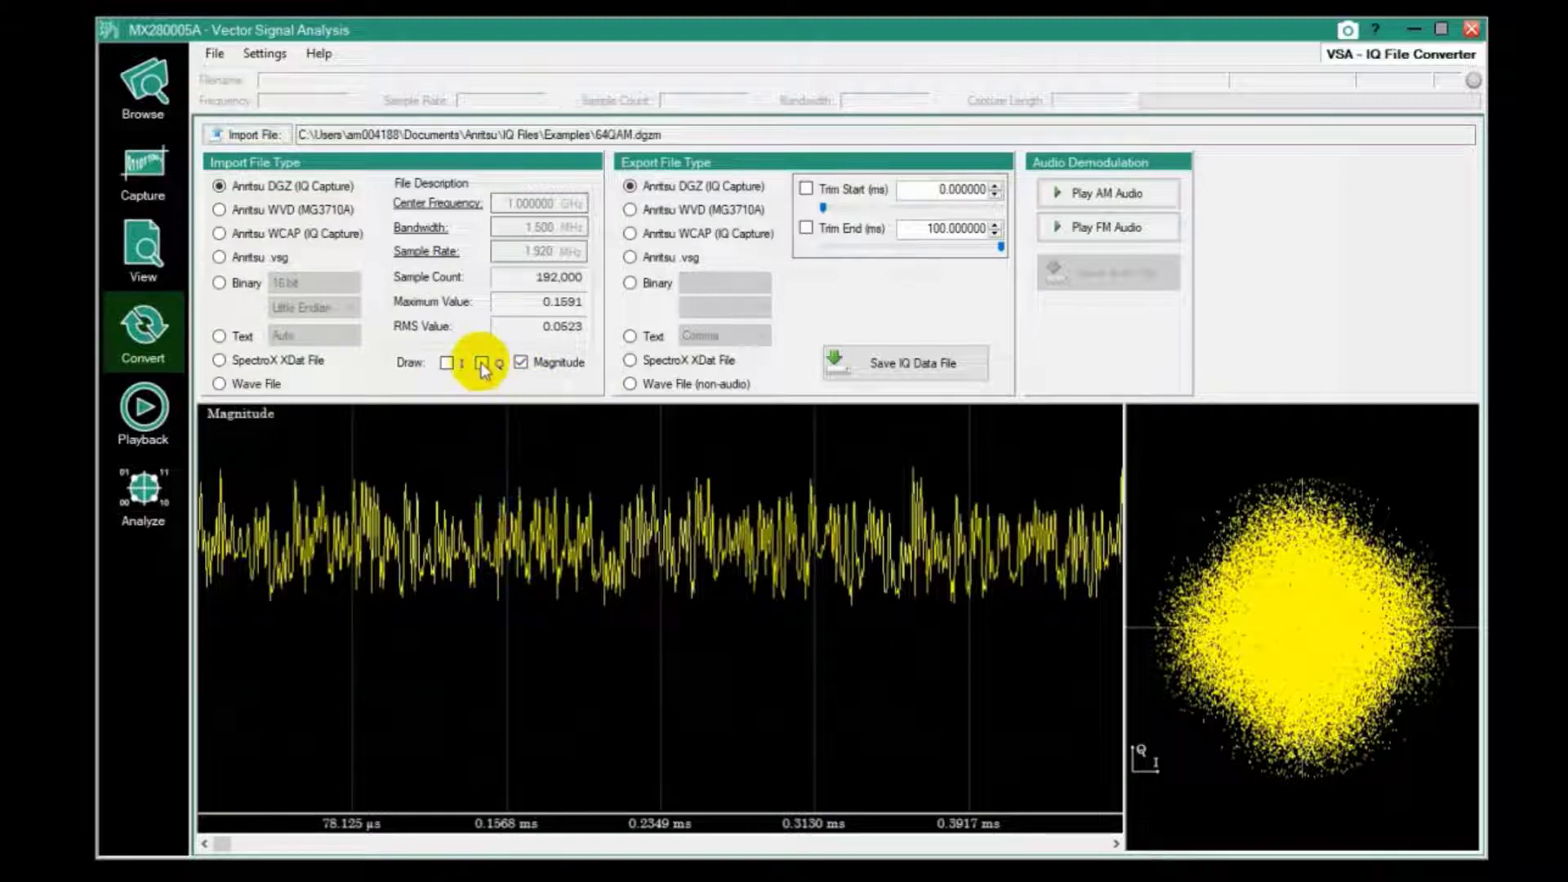
pyautogui.click(447, 363)
pyautogui.click(482, 363)
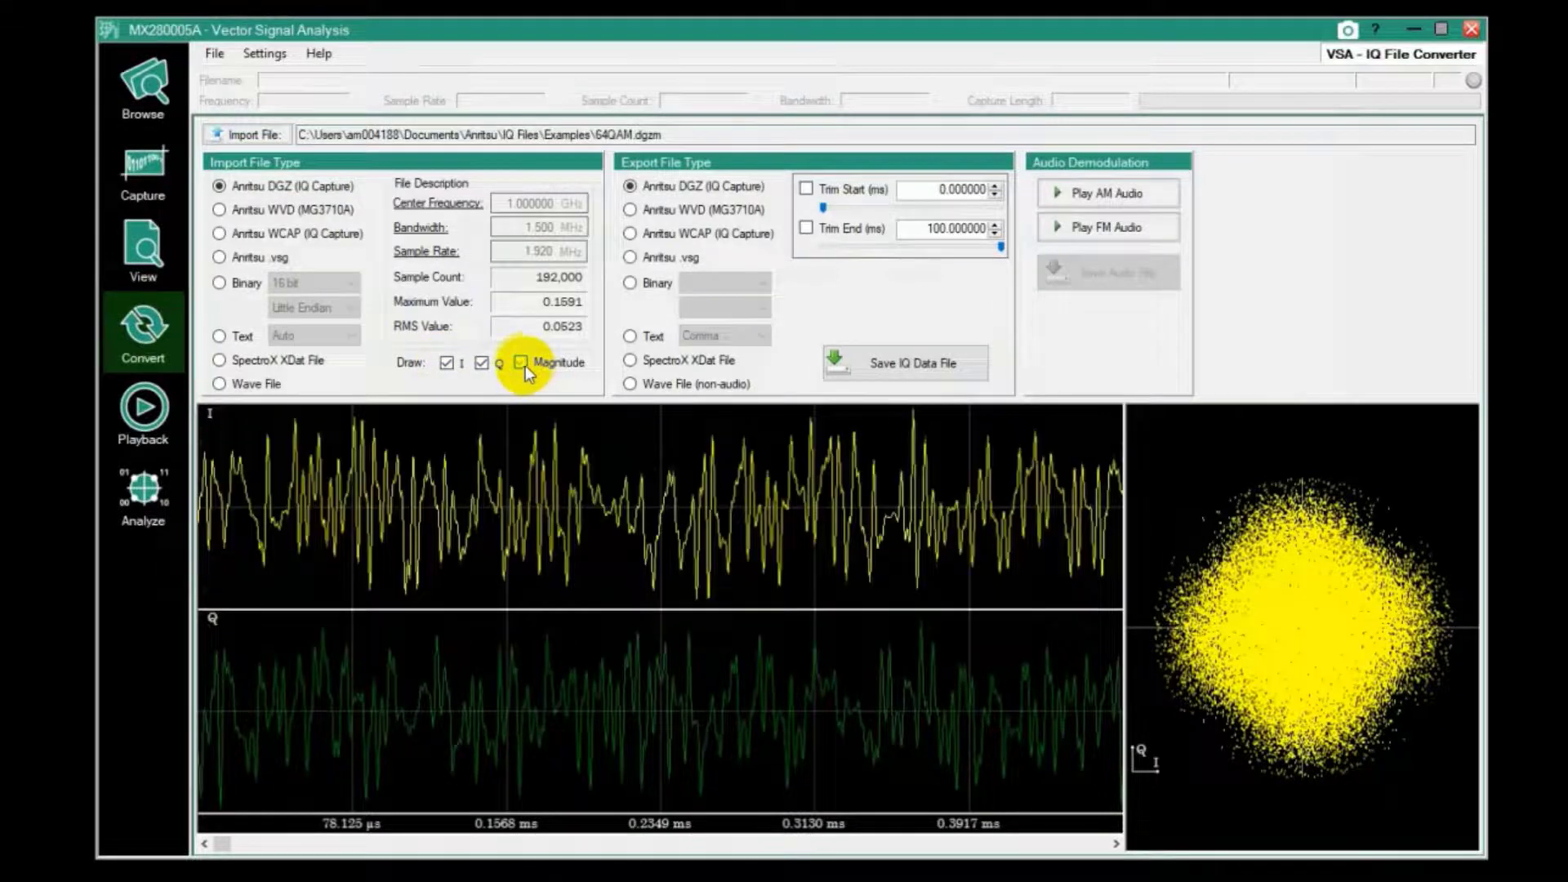
pyautogui.click(523, 364)
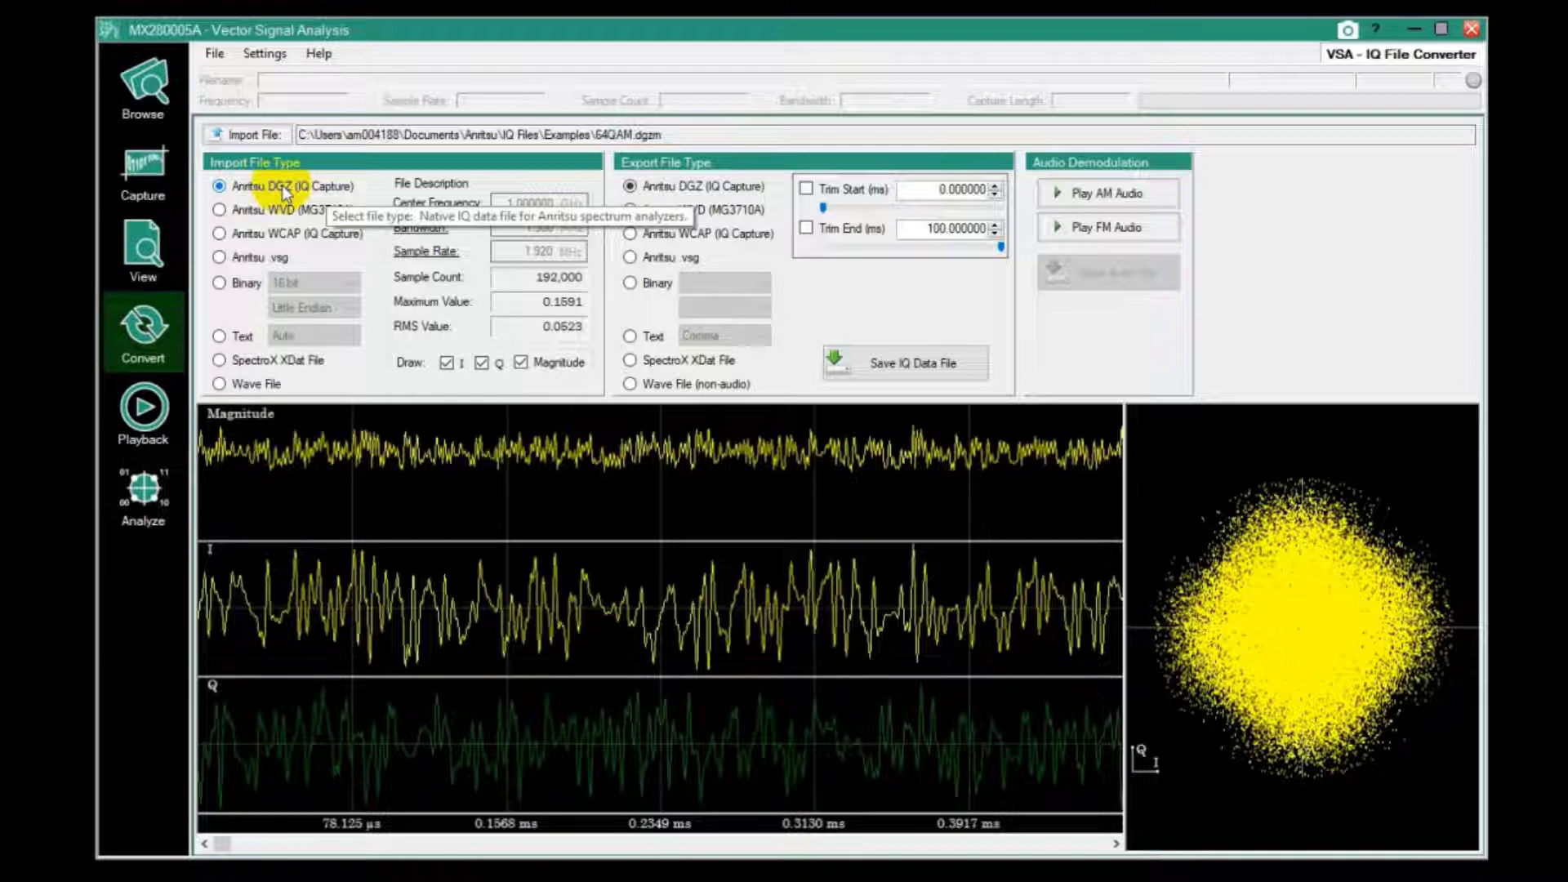
pyautogui.click(113, 490)
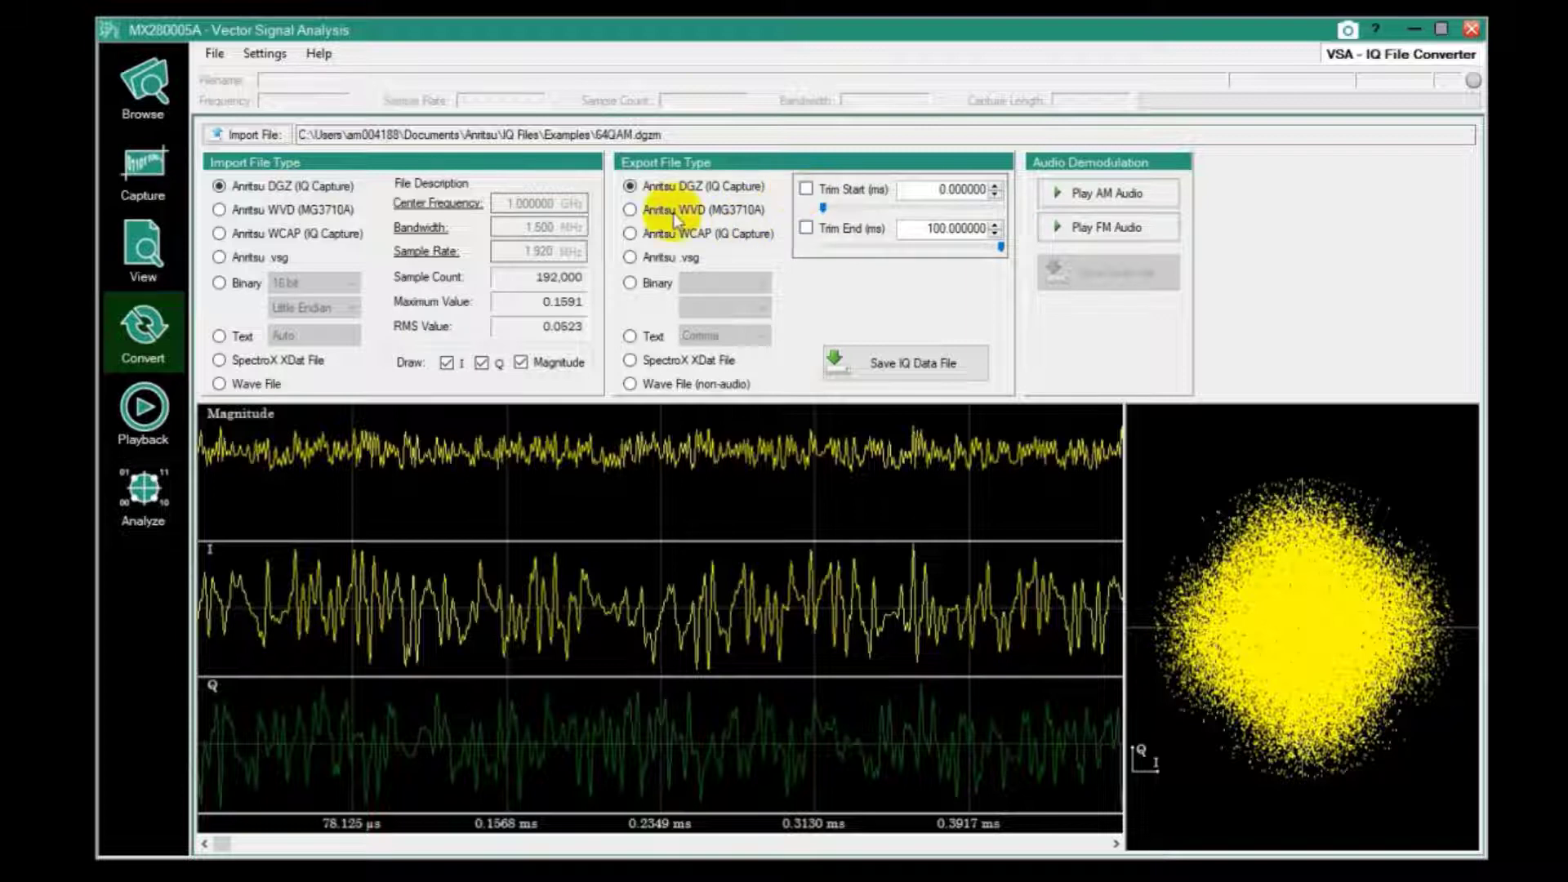
# Enable start trimming, select WVD (MG3710A) export, and bring the DEMO spectrum window forward
pyautogui.click(807, 191)
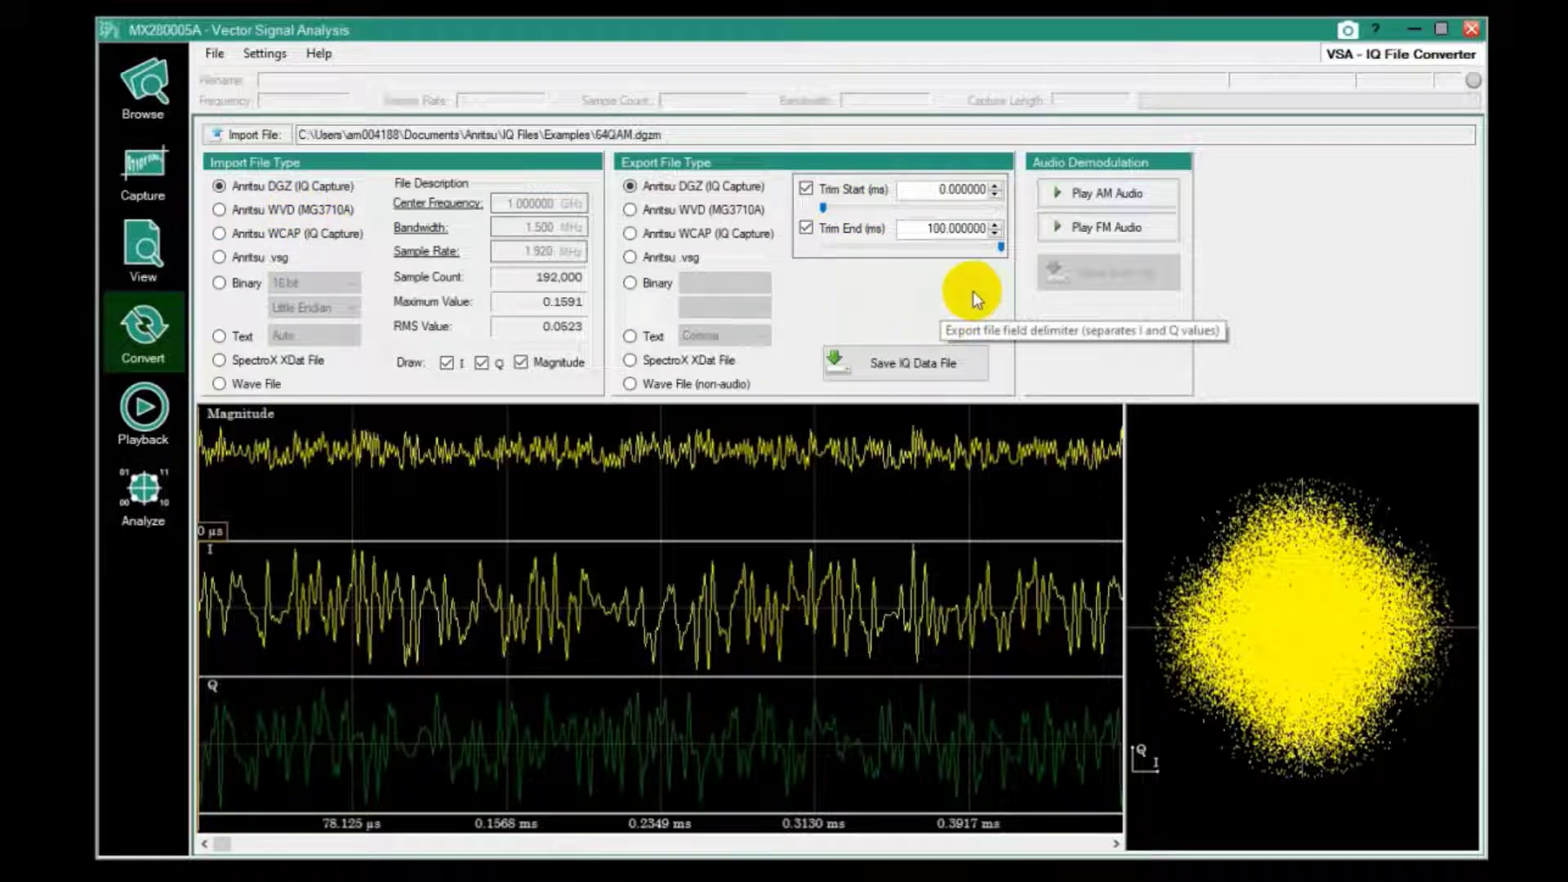
pyautogui.click(634, 212)
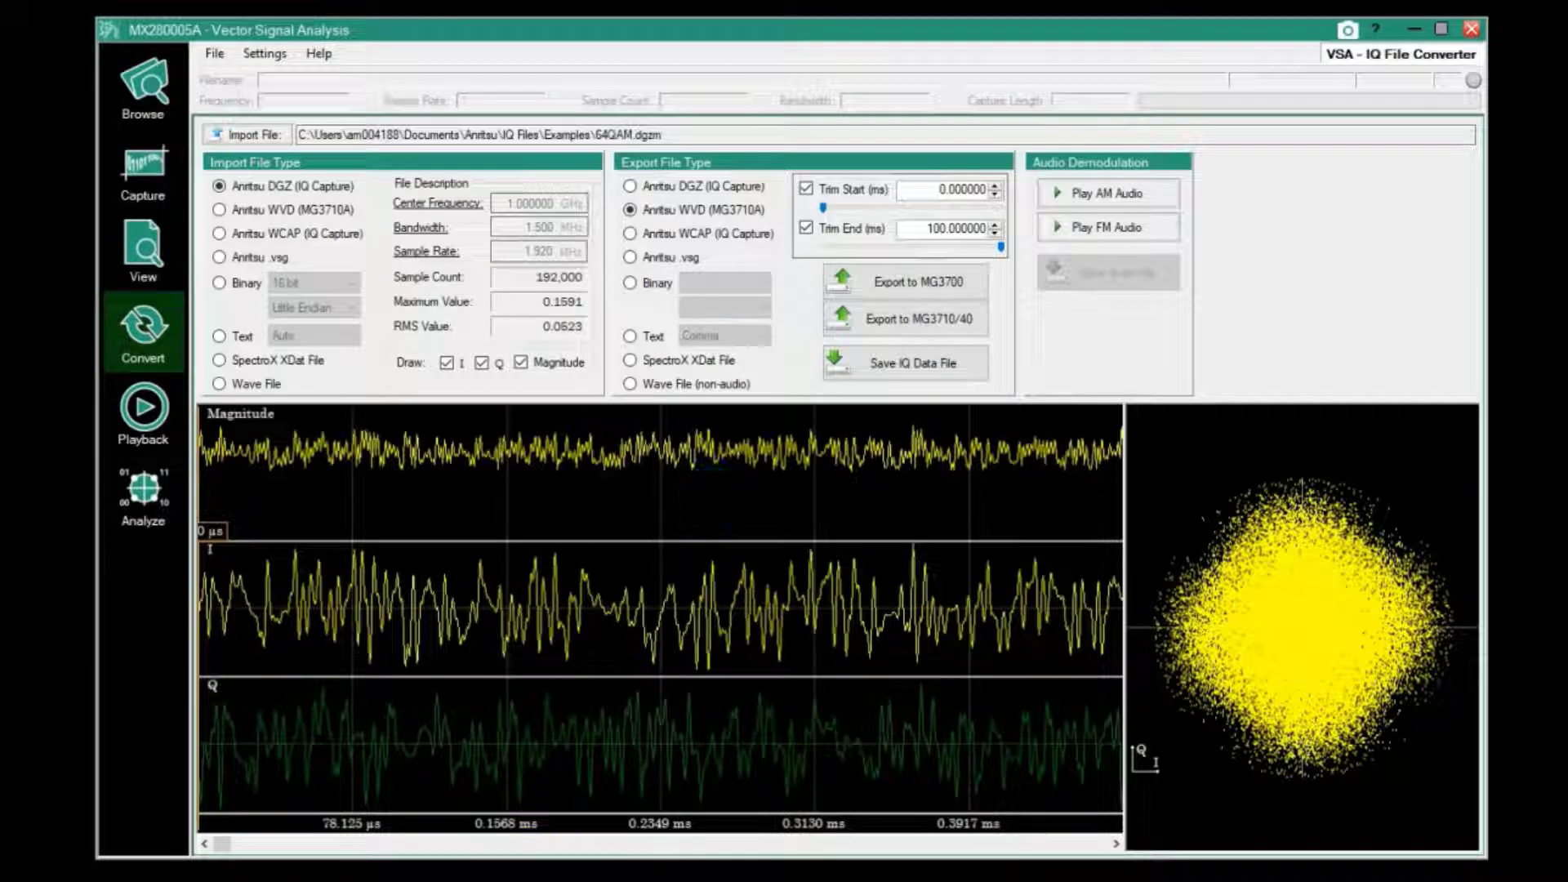
pyautogui.moveTo(430, 881)
pyautogui.click(430, 880)
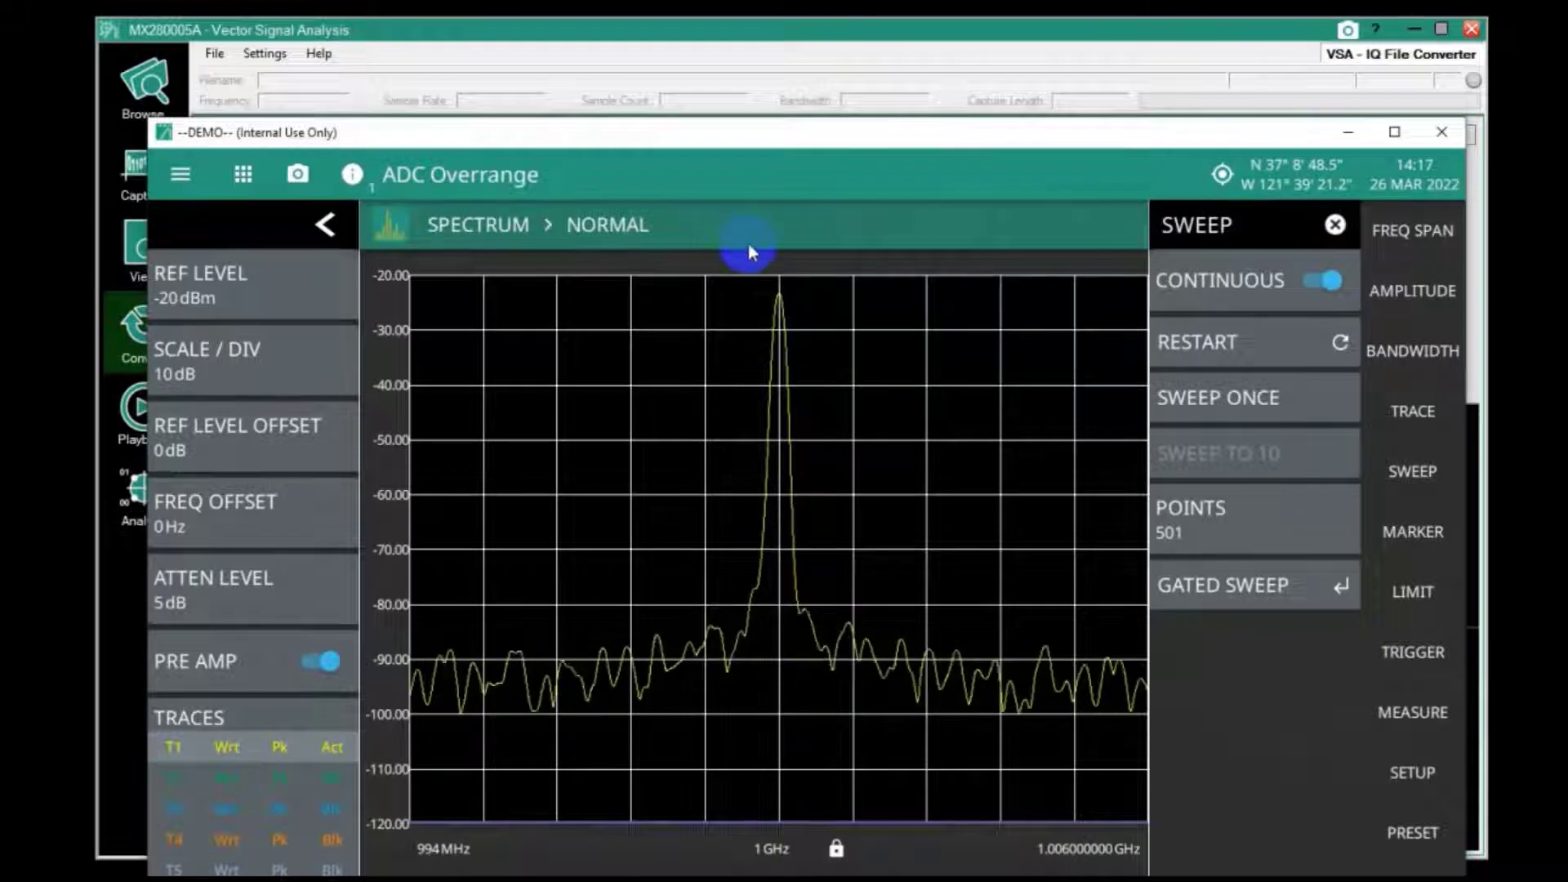
# Switch between the DEMO spectrum window and the IQ File Converter, ending with the converter in front
pyautogui.click(704, 53)
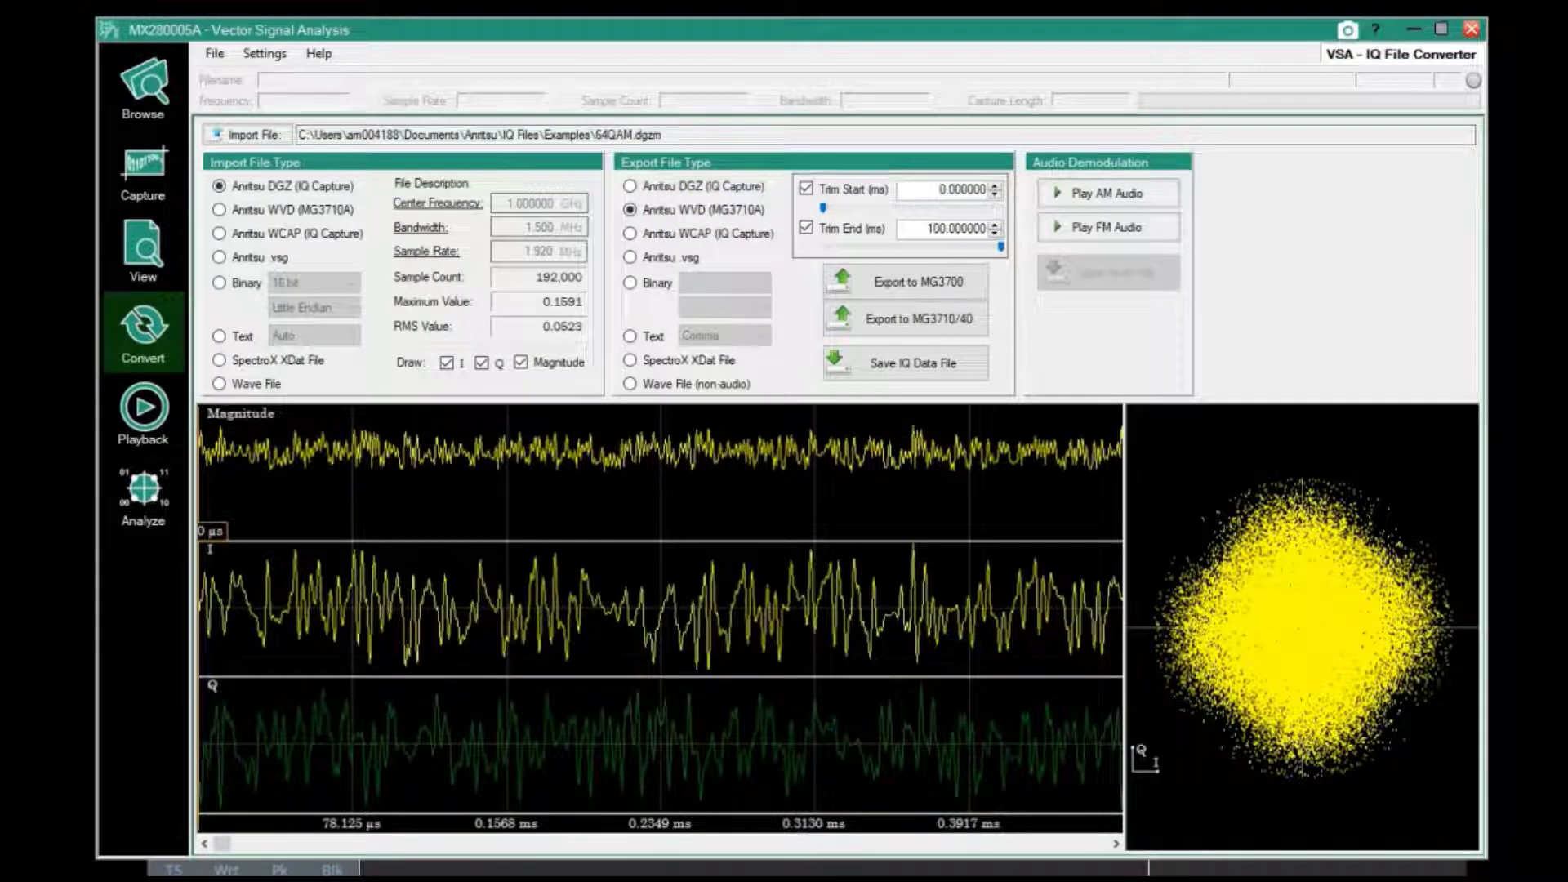
pyautogui.hotkey('alt', 'Tab')
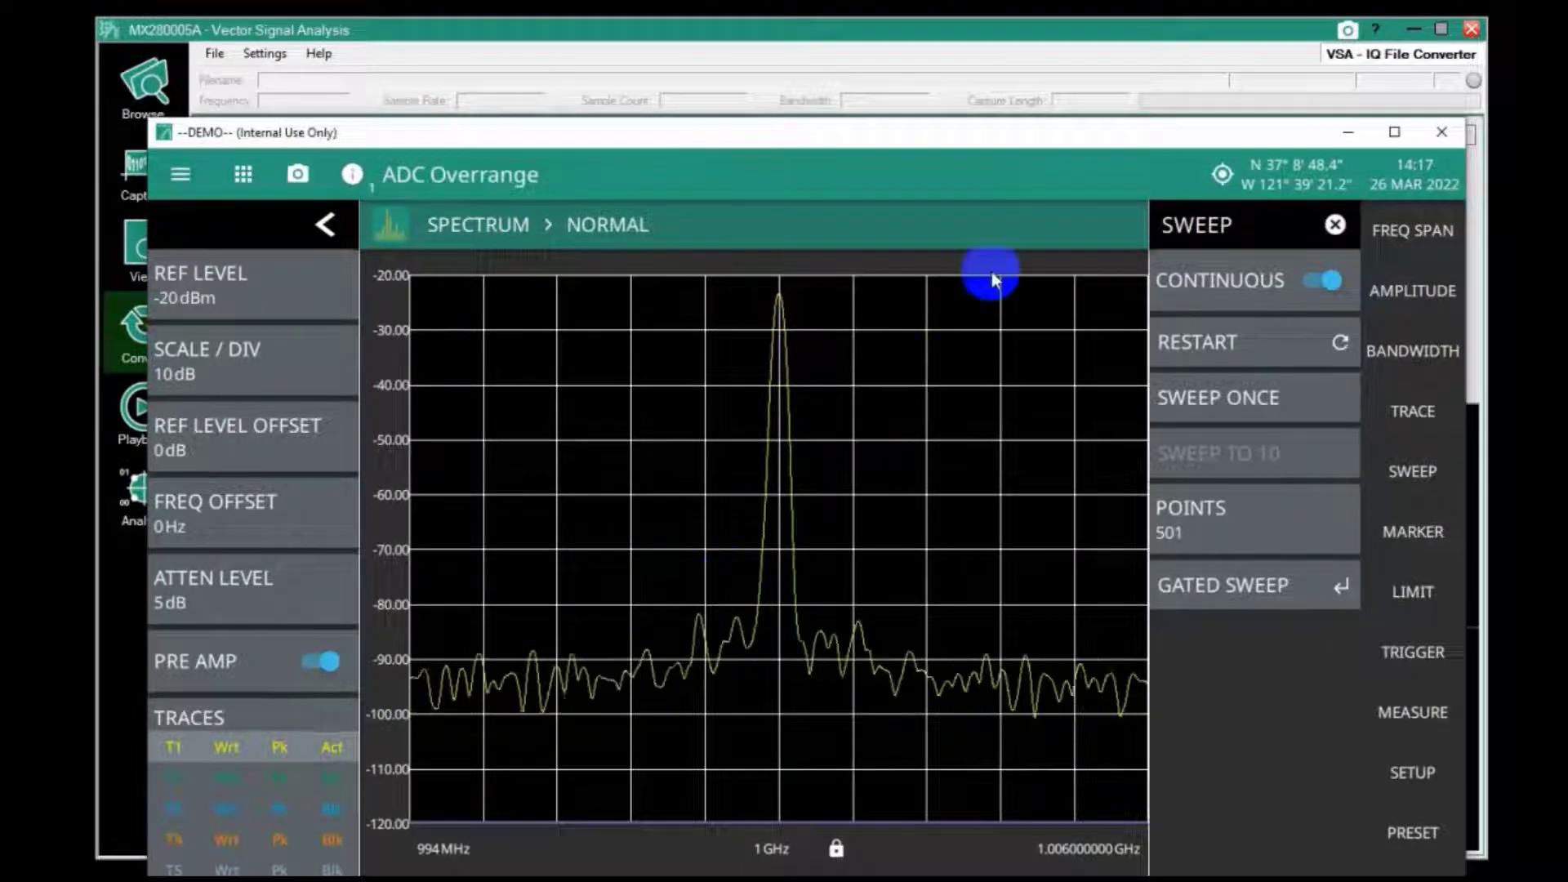
pyautogui.click(877, 25)
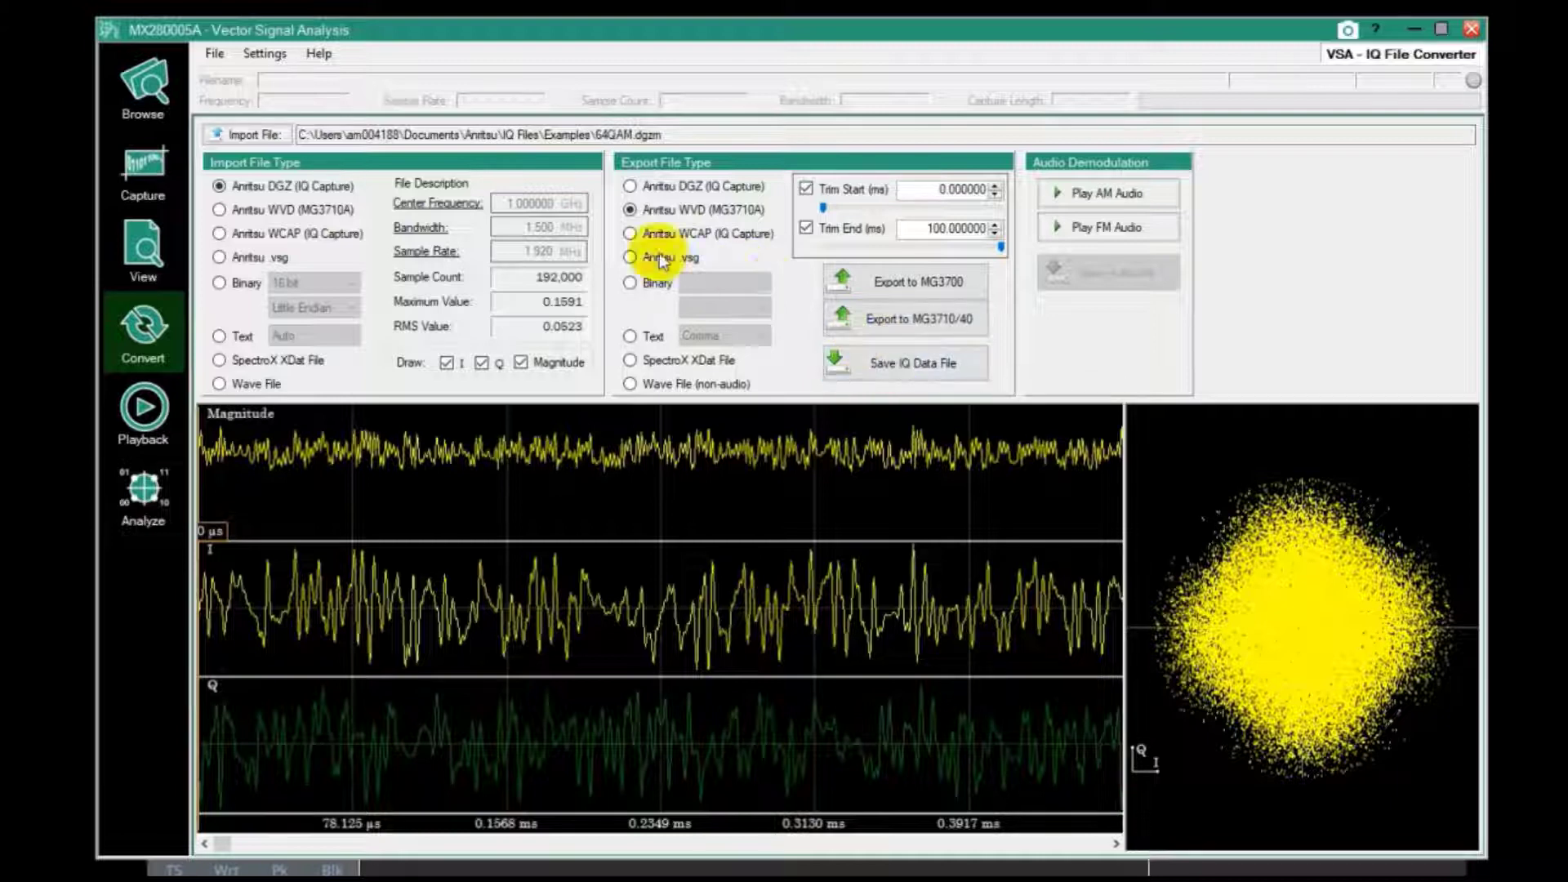
# Export to MG3710/40 as pattern 64QAM-C at a 1.920 MHz sample rate
pyautogui.click(877, 320)
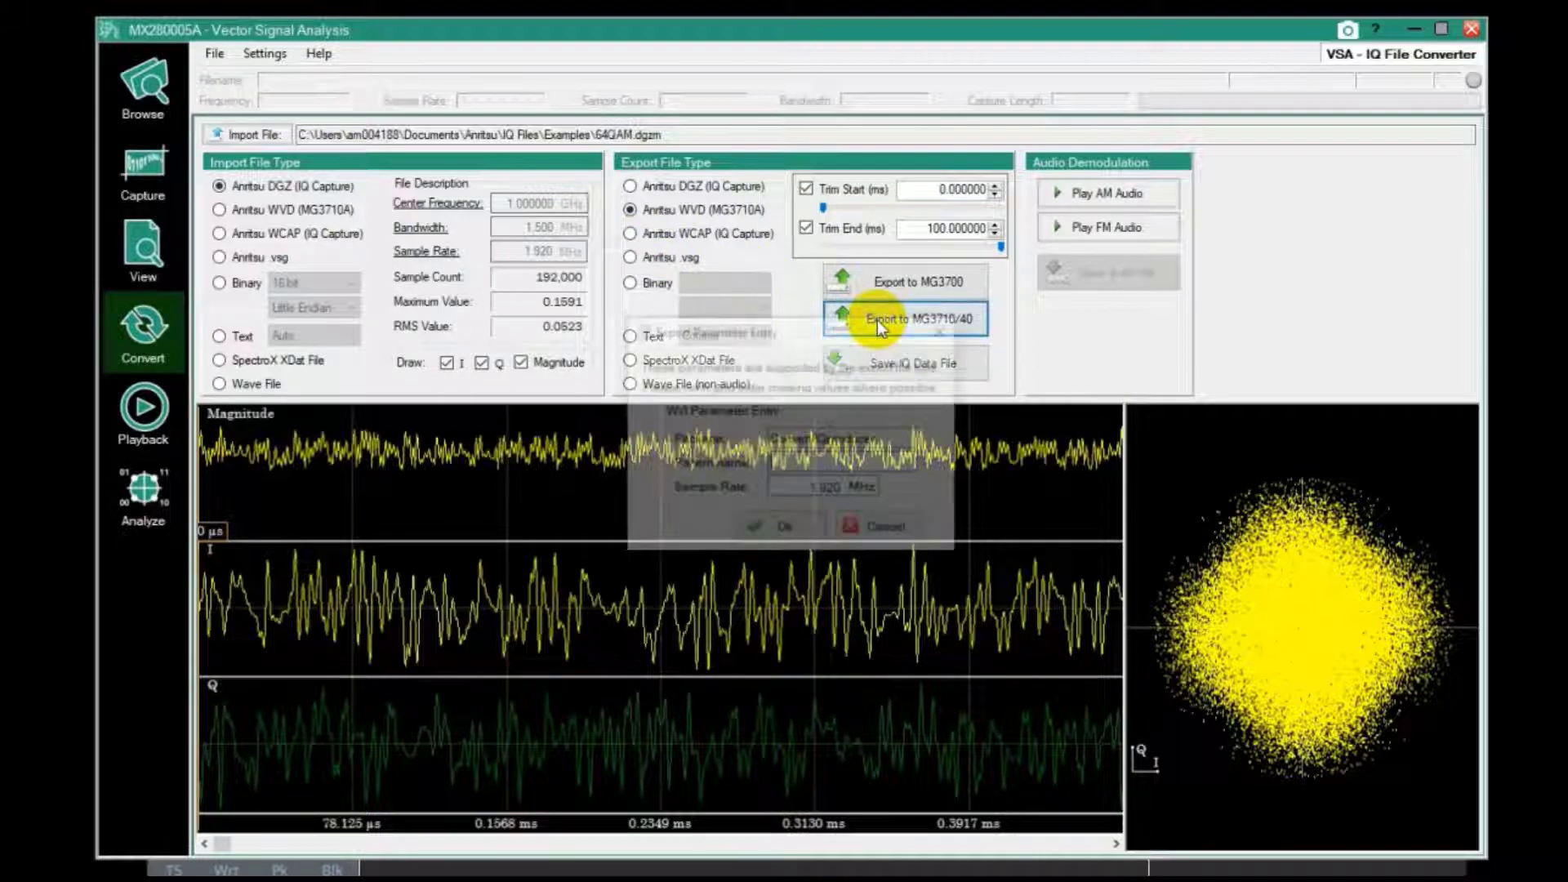
pyautogui.click(786, 460)
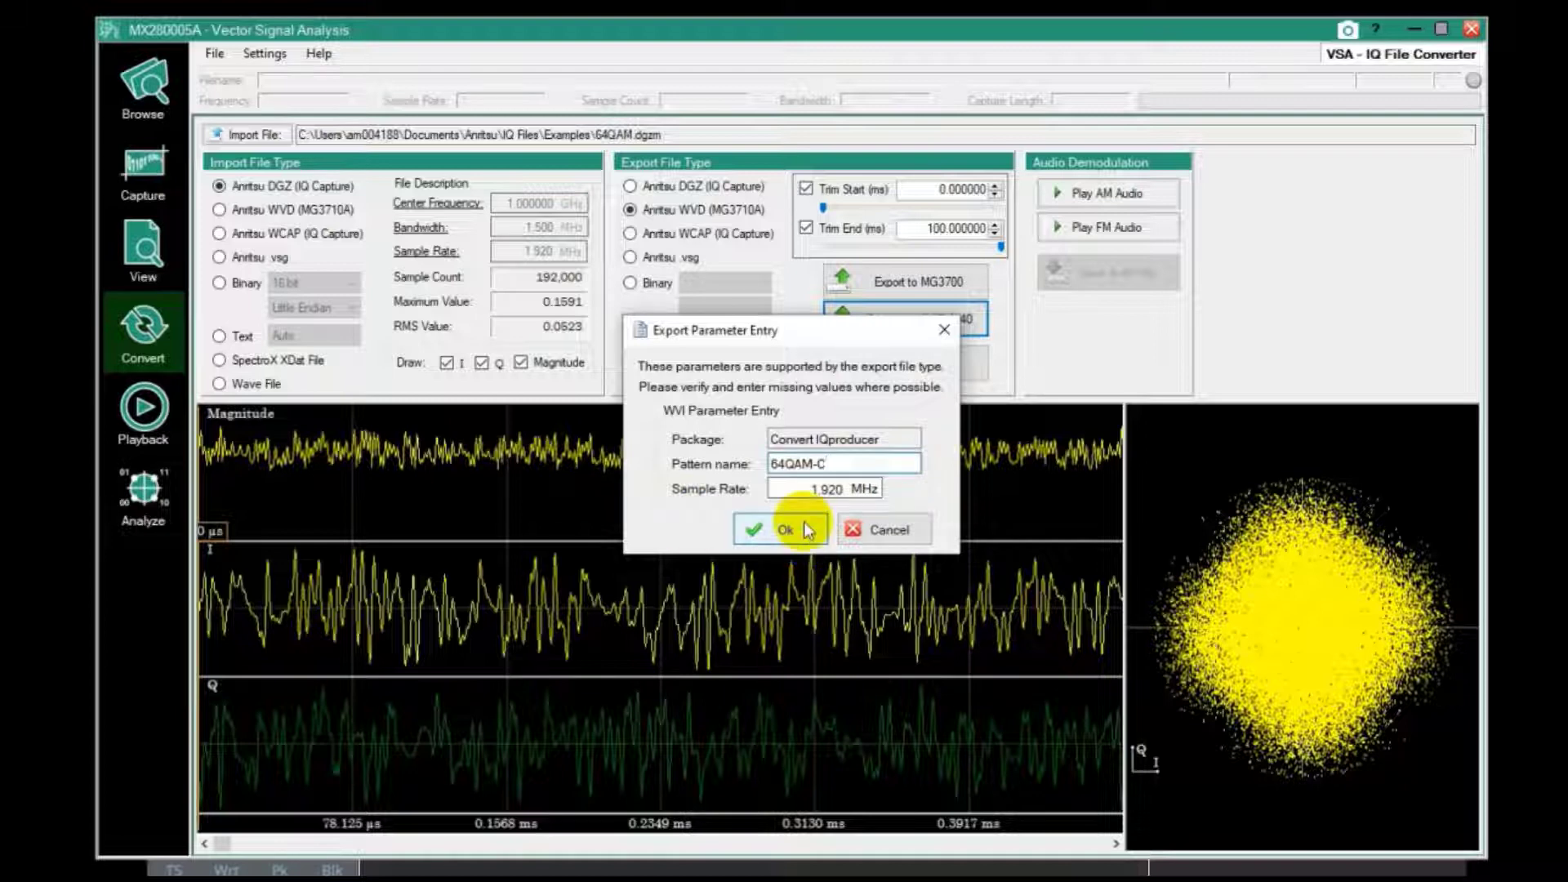
pyautogui.click(773, 527)
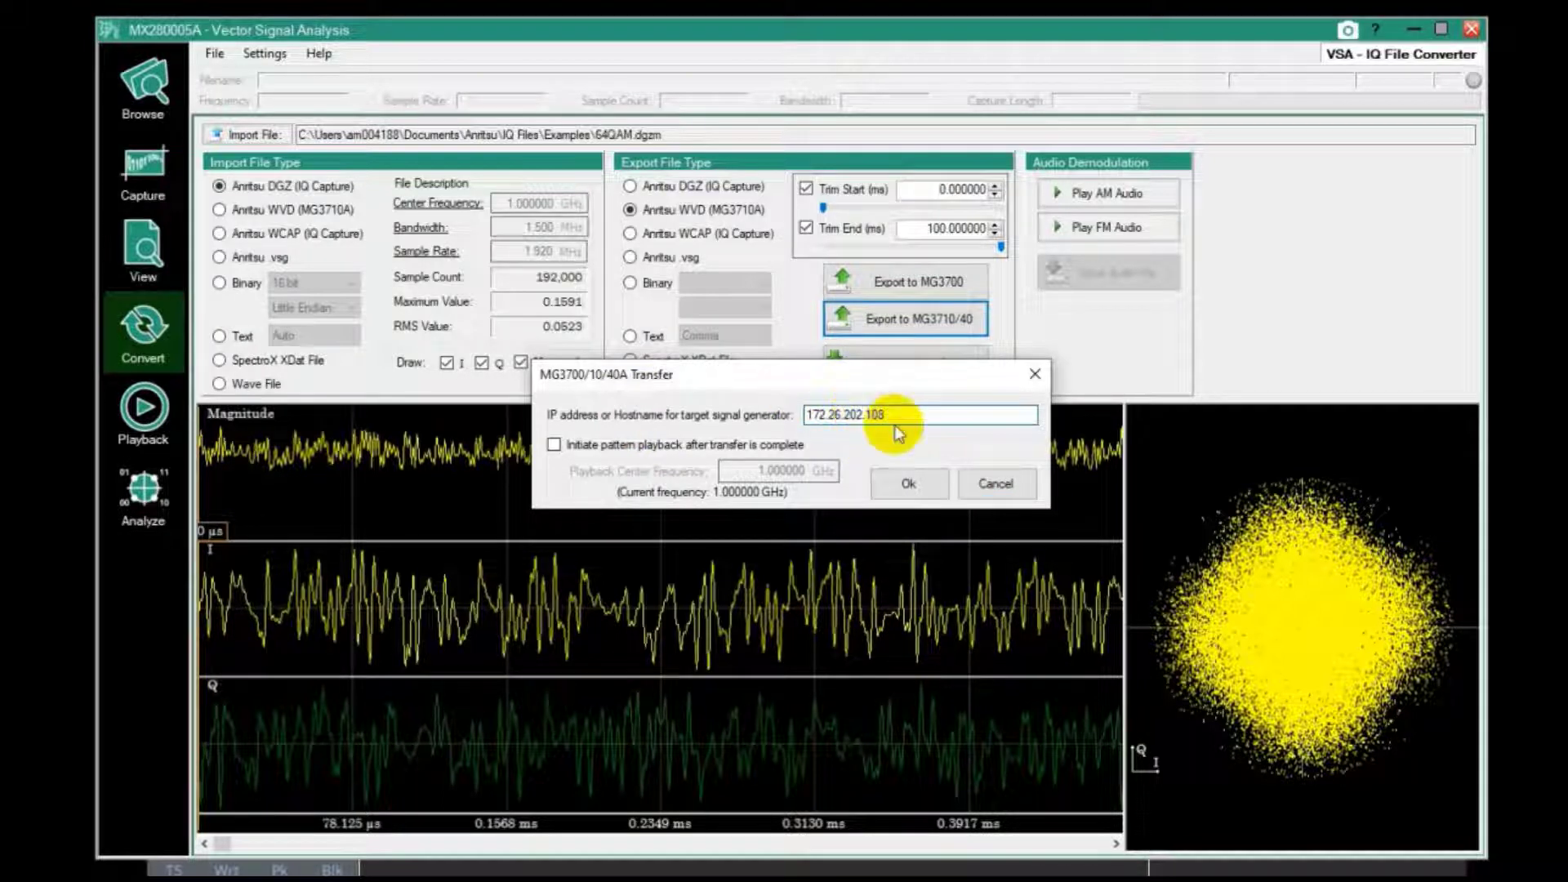
# With generator IP 172.26.202.108 entered, enable playback after transfer at 1.000000 GHz
pyautogui.press('Tab')
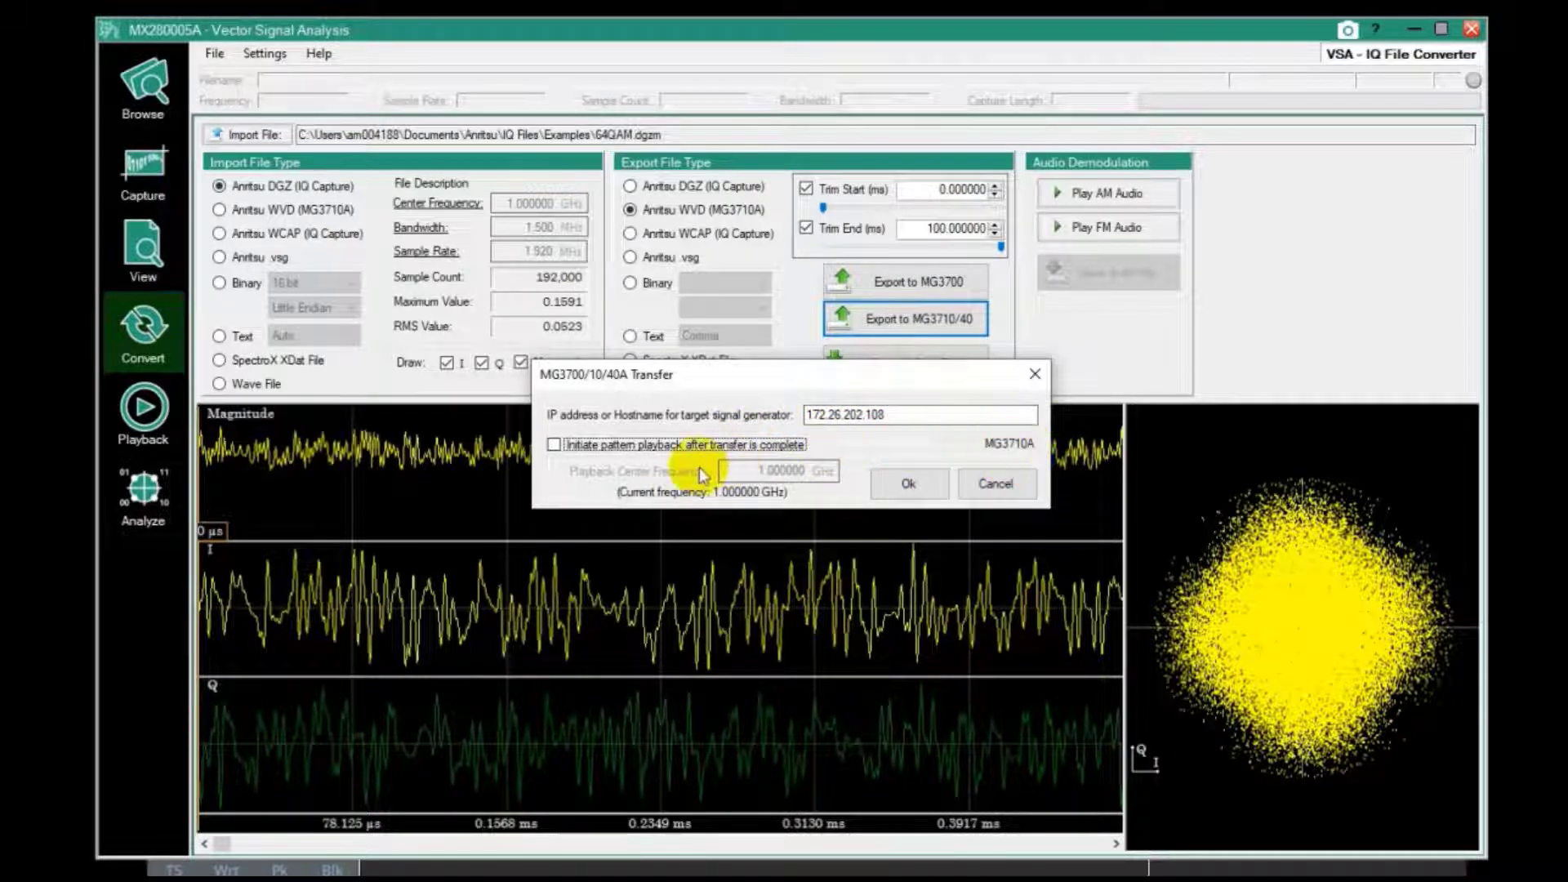
pyautogui.click(555, 446)
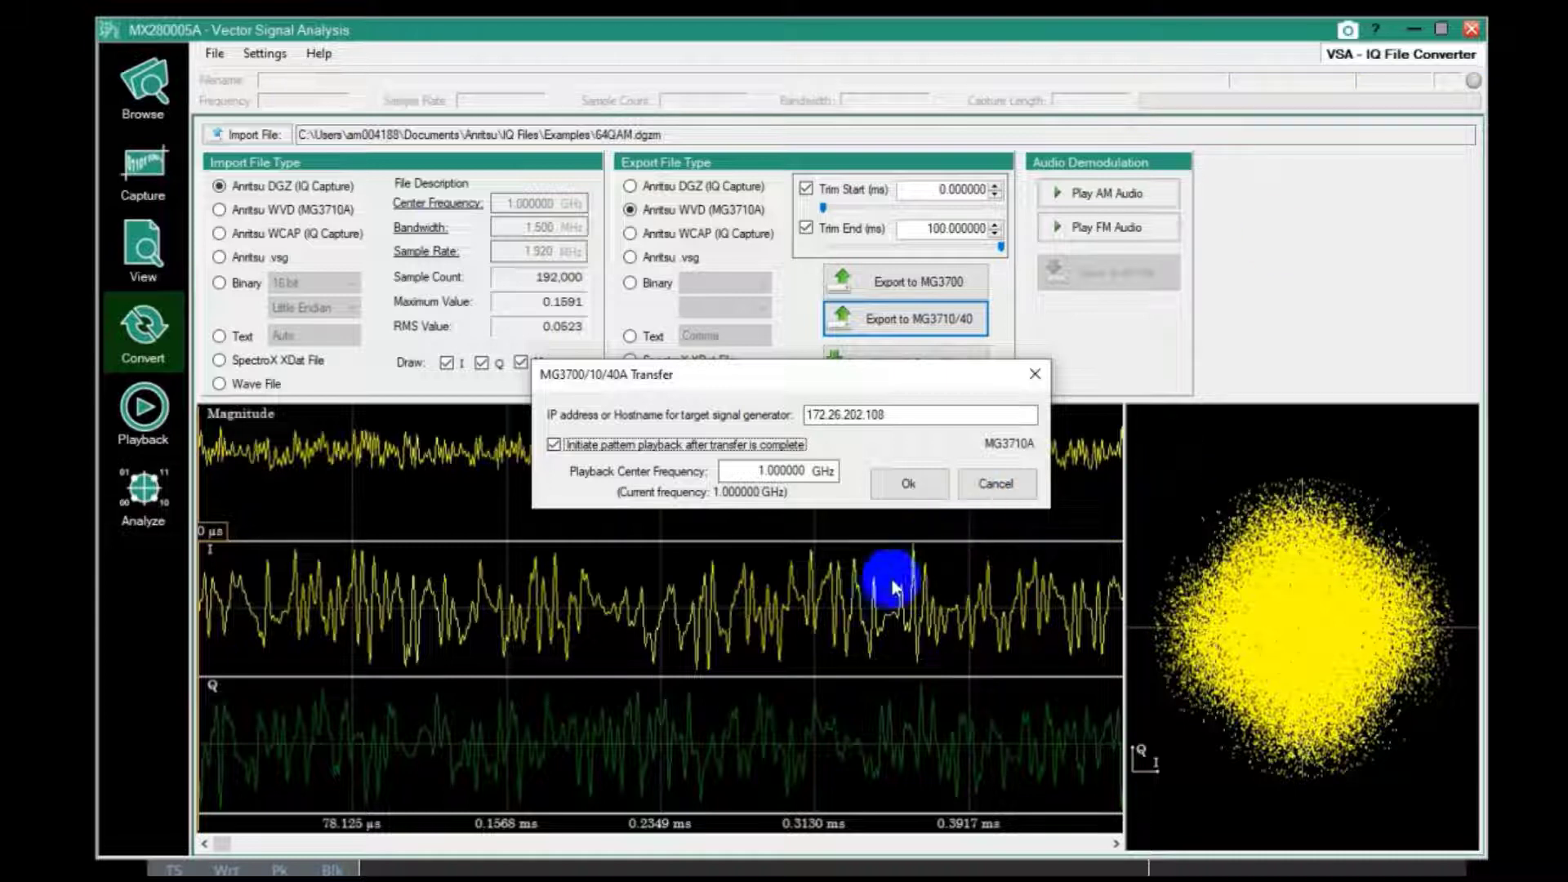
# Transfer the 64QAM pattern to the generator, then minimize the DEMO spectrum window
pyautogui.click(908, 483)
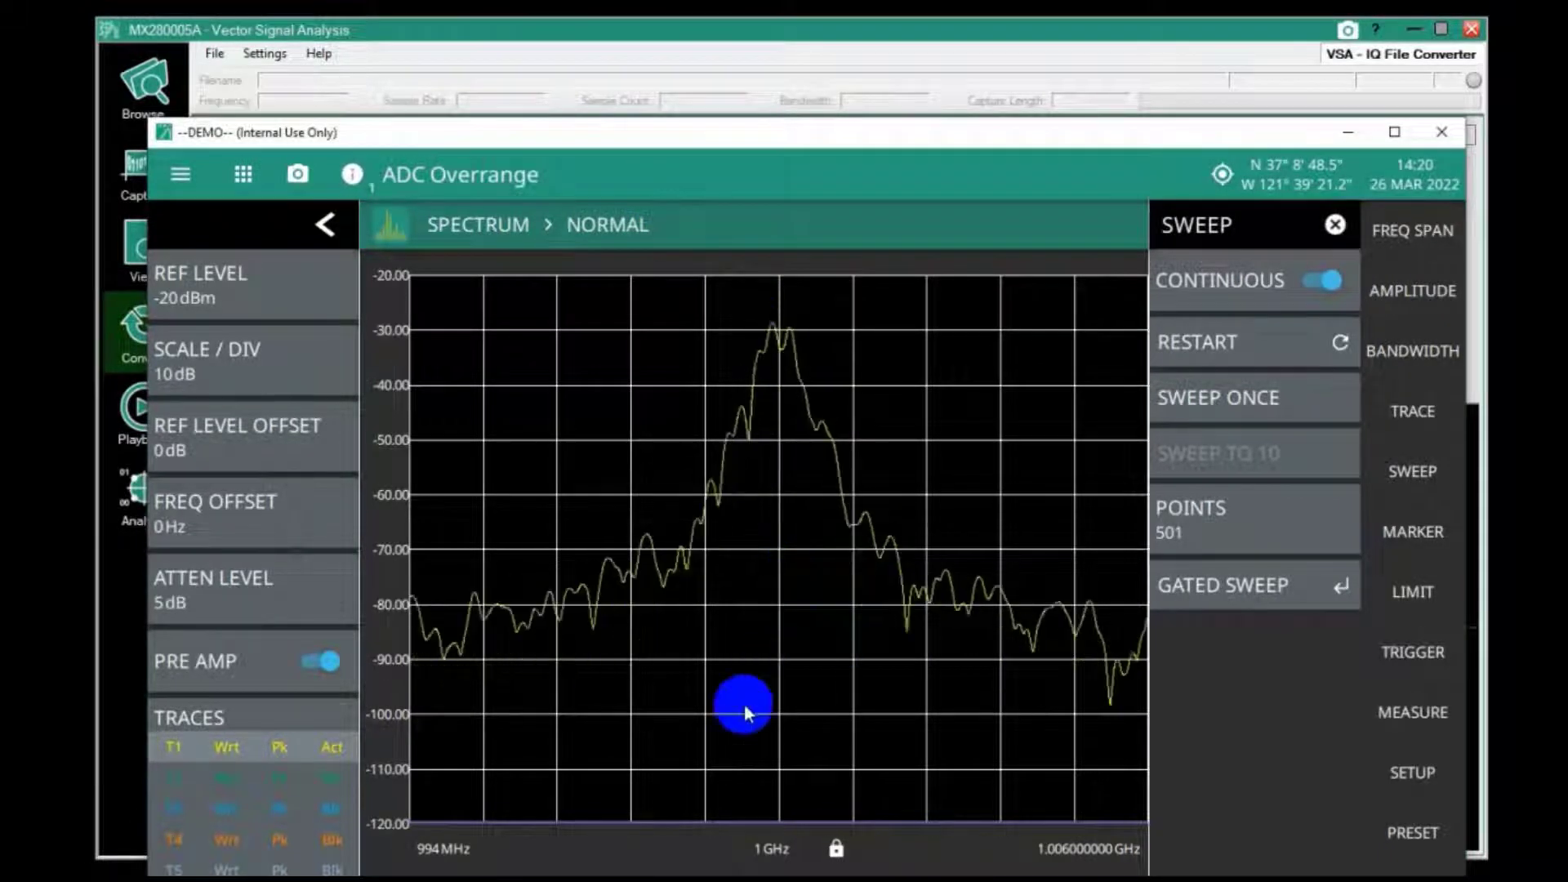
pyautogui.click(1349, 132)
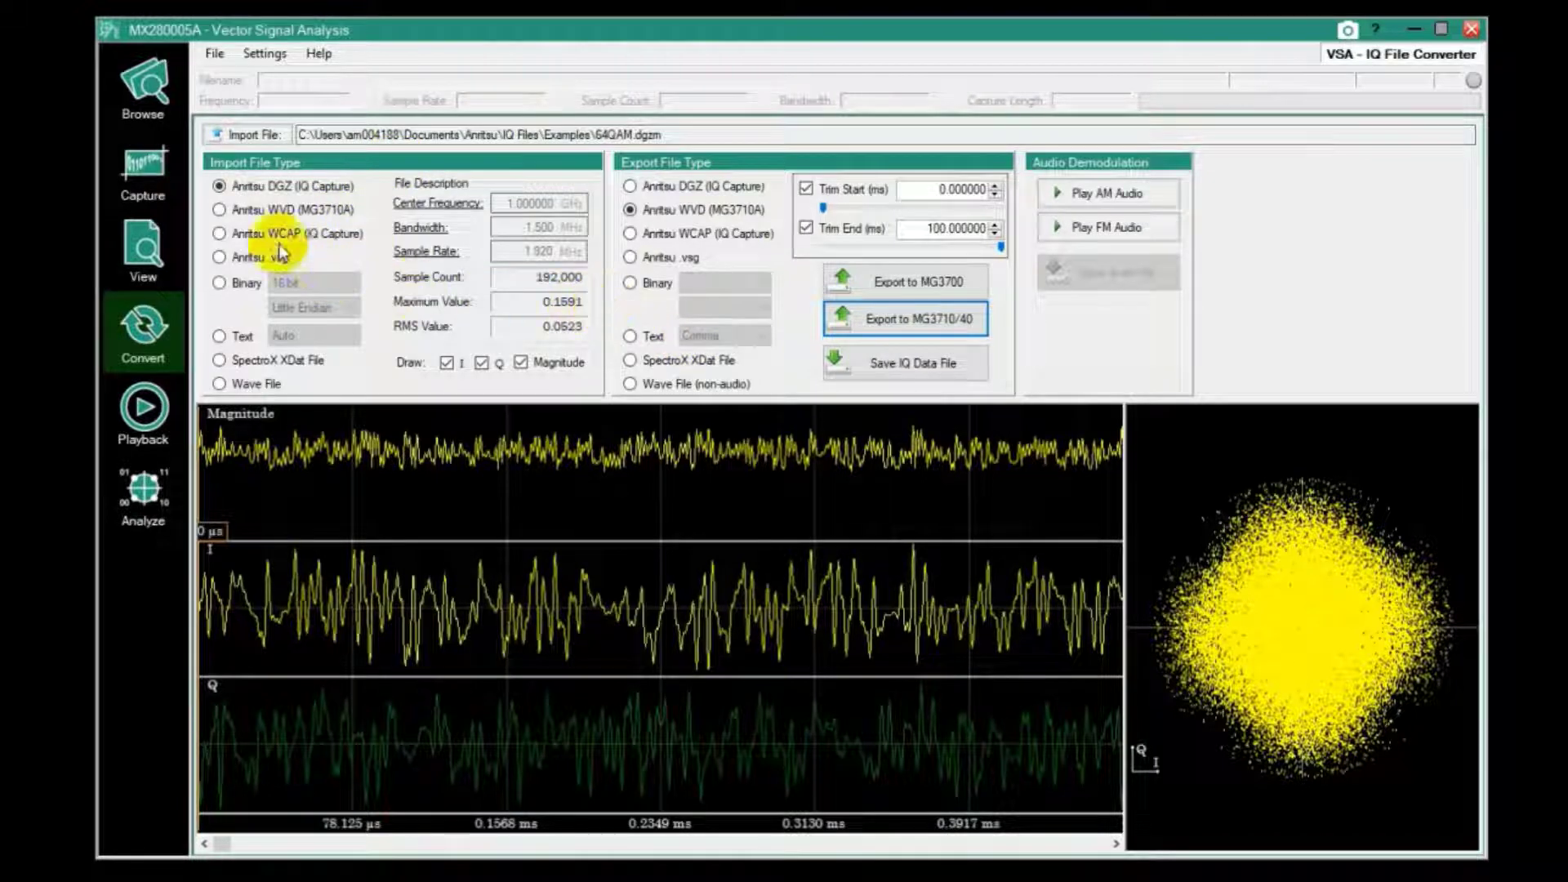
# Change the import file type from Binary to Text and select the Center Frequency field
pyautogui.click(221, 282)
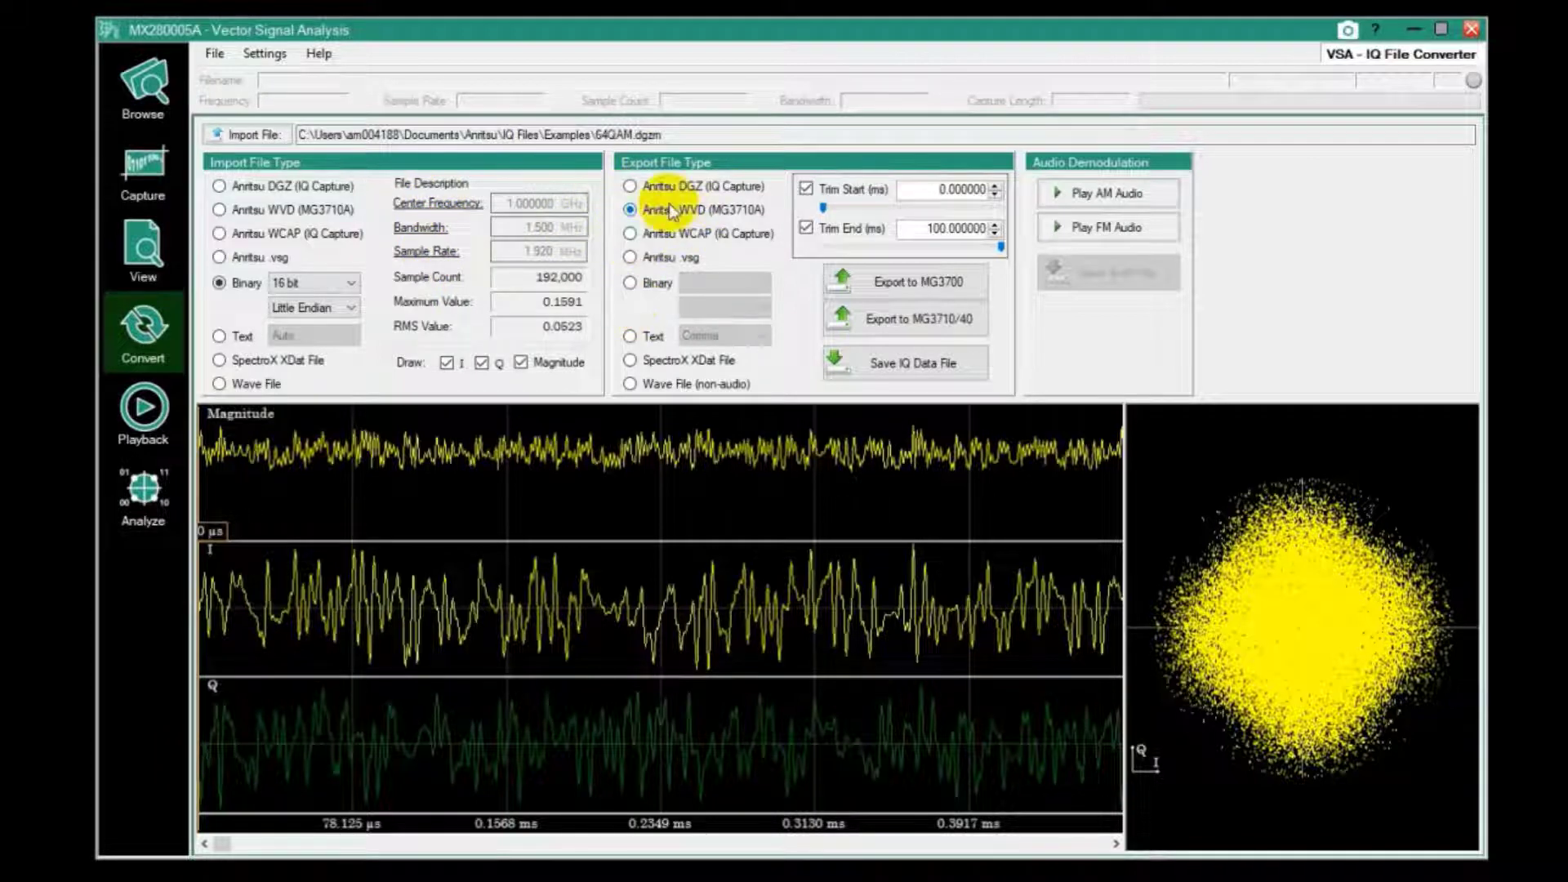
pyautogui.click(248, 336)
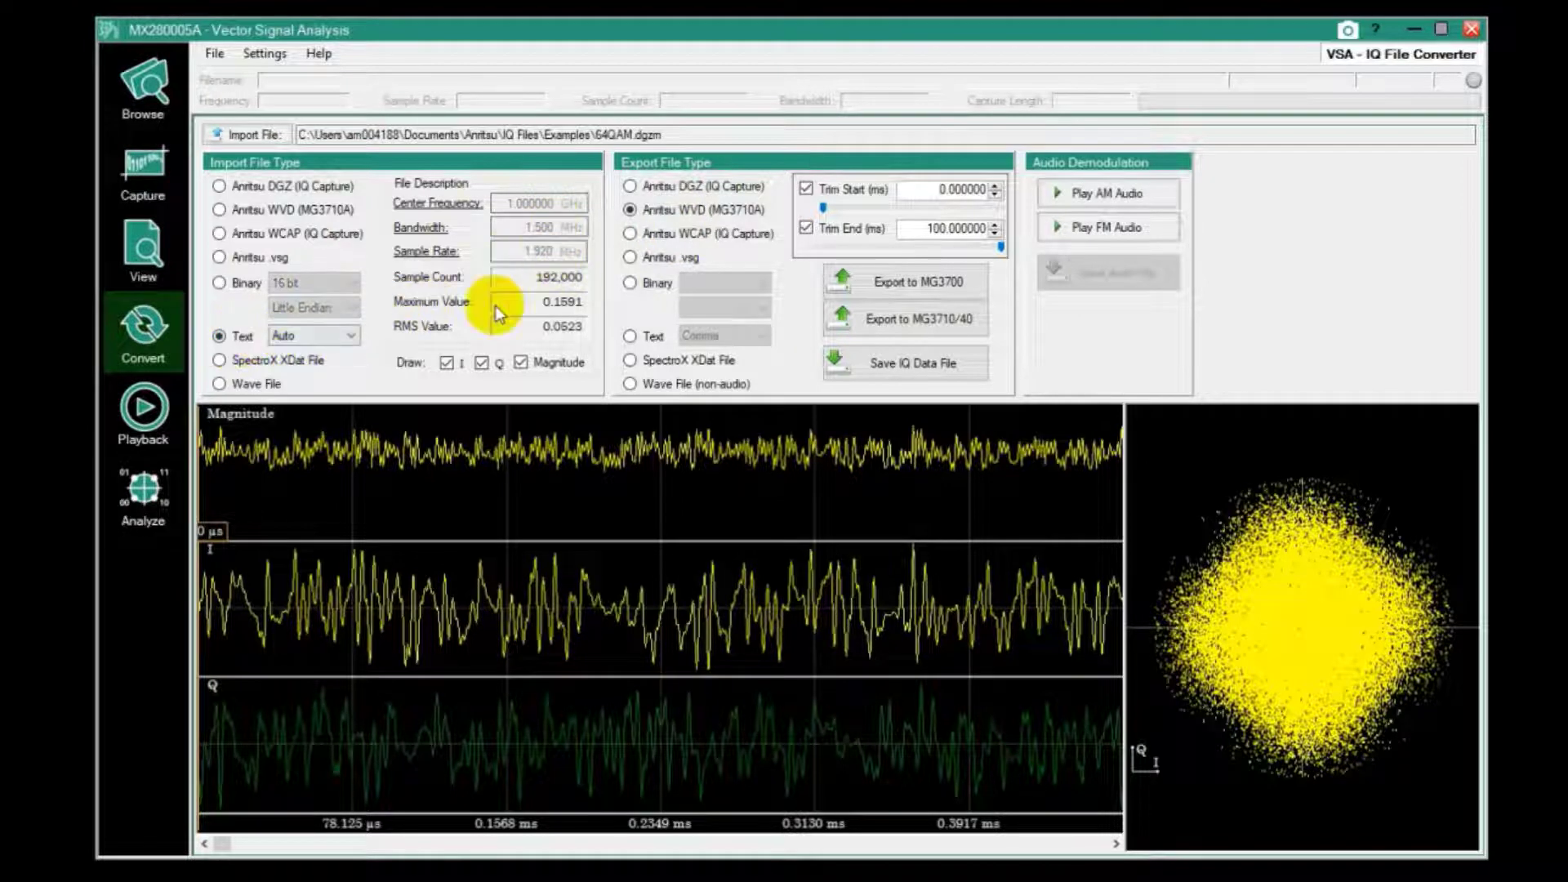
pyautogui.click(439, 206)
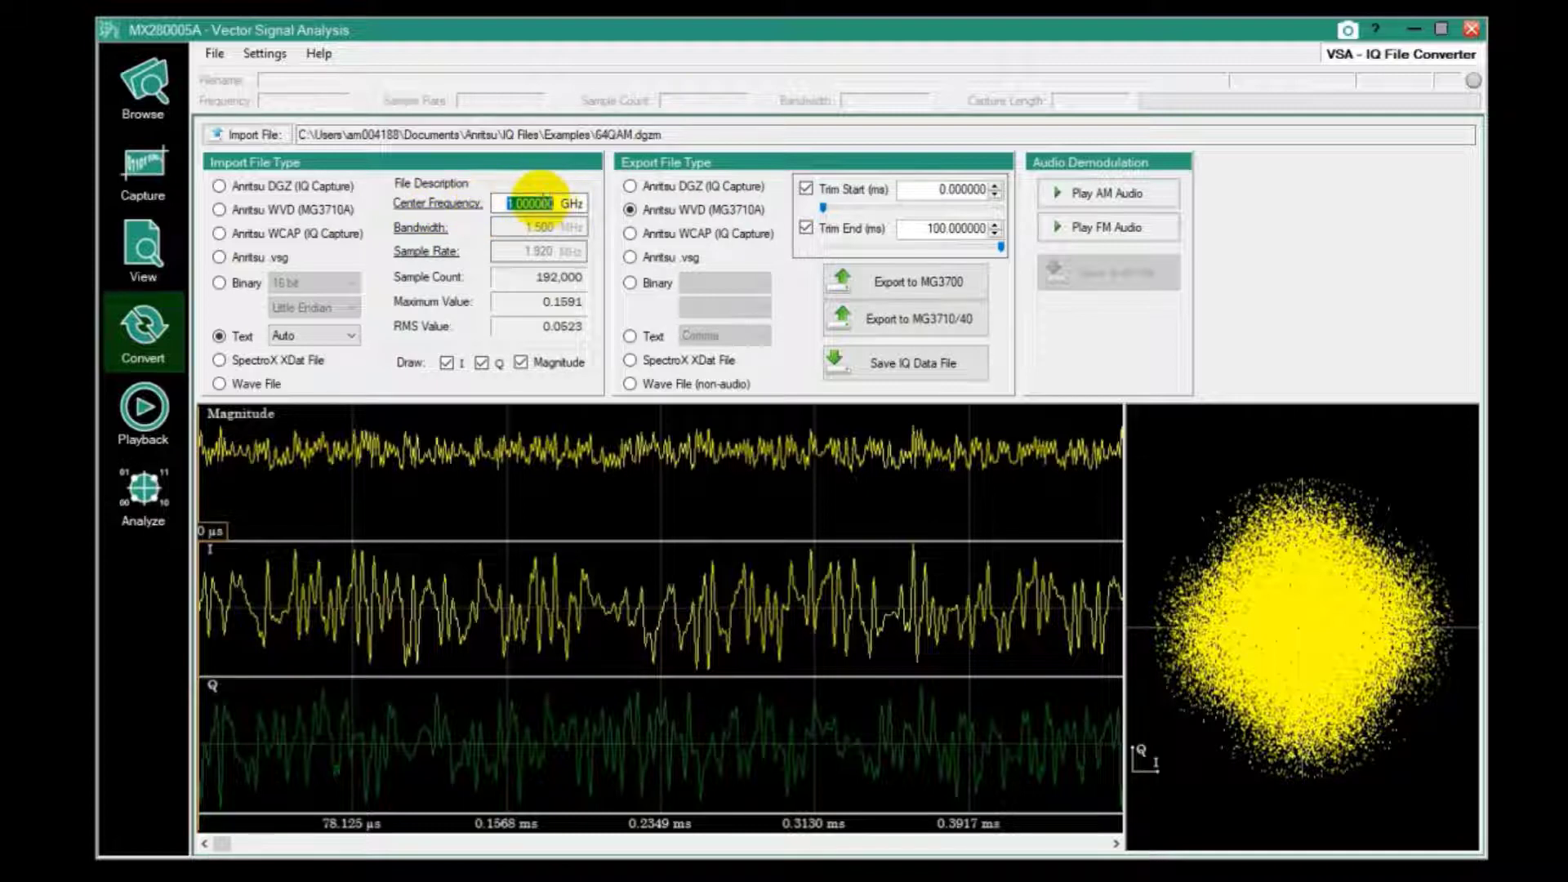